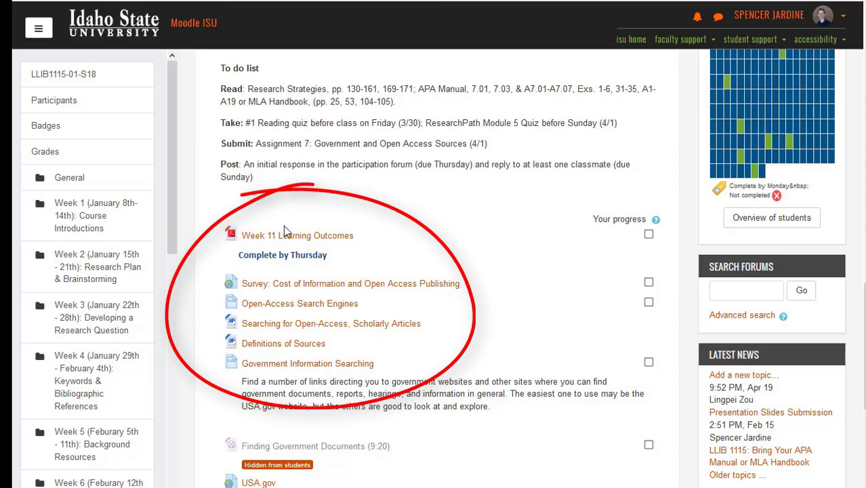
Open the Open-Access Search Engines page from Week 11 in Moodle ISU.
click(293, 304)
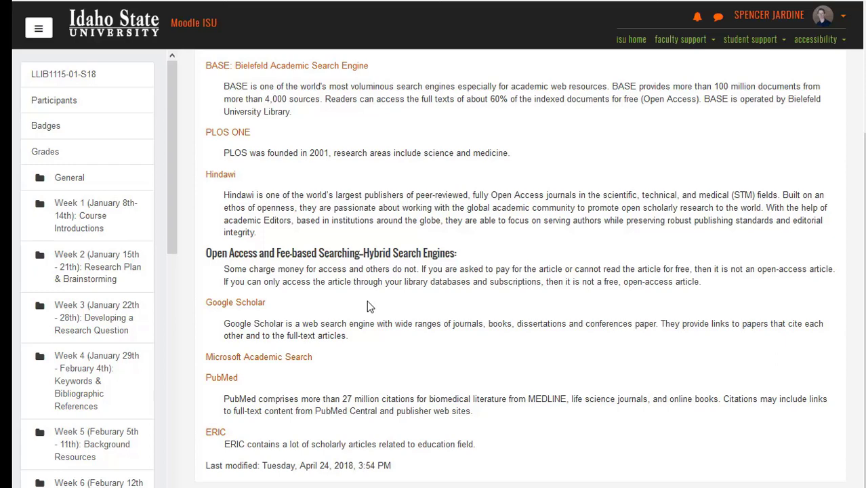
Go from the engine list to Google Scholar's Library links settings.
click(263, 305)
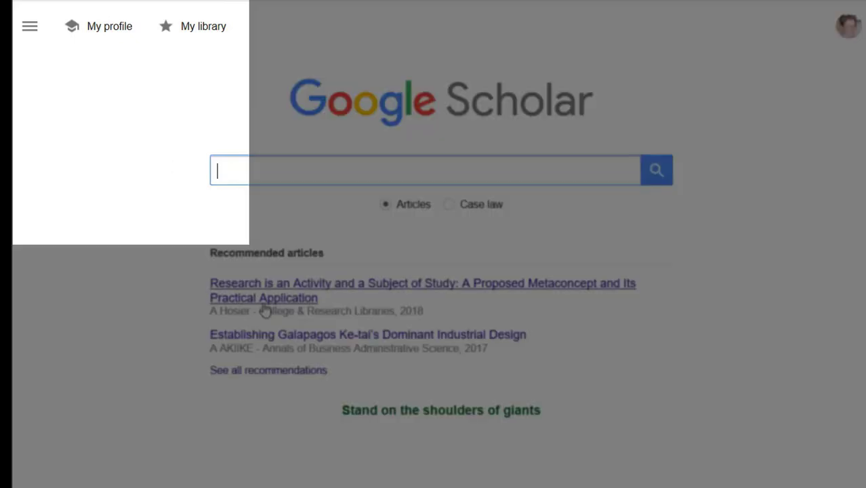
click(41, 32)
click(226, 27)
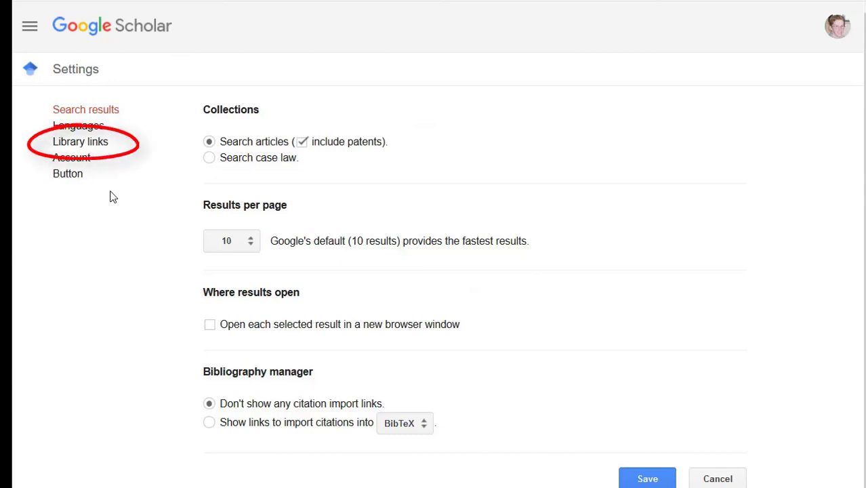
click(74, 147)
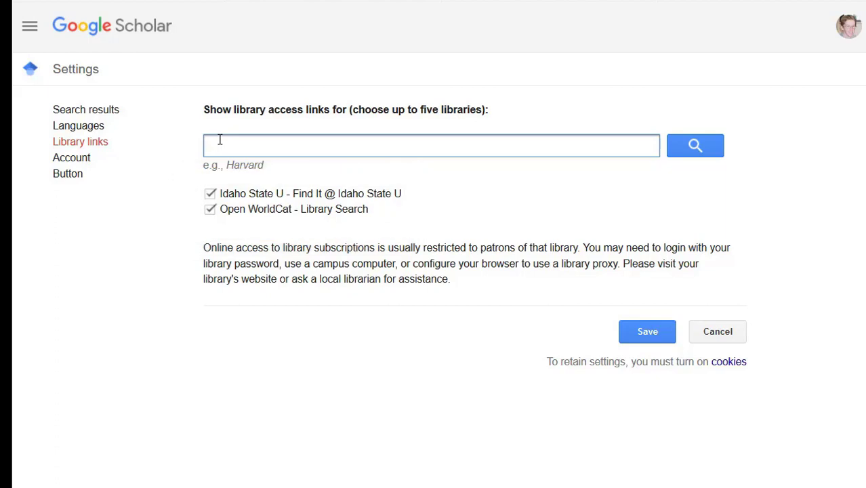
Untick Idaho State U and Open WorldCat, search 'idaho state', and tick Idaho State U – Find It.
click(209, 194)
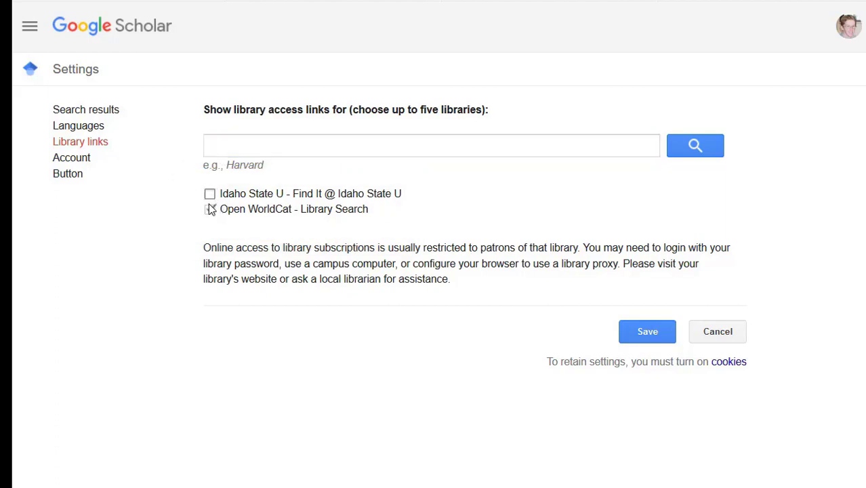
click(209, 209)
click(209, 147)
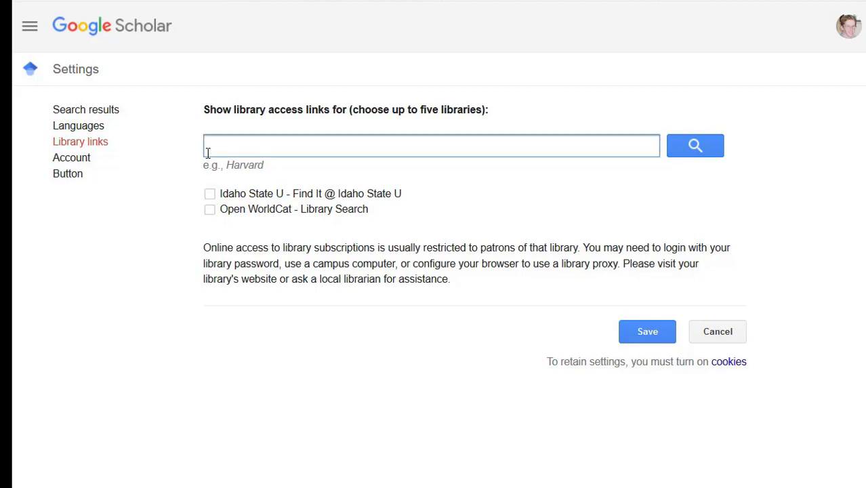
text(idaho state)
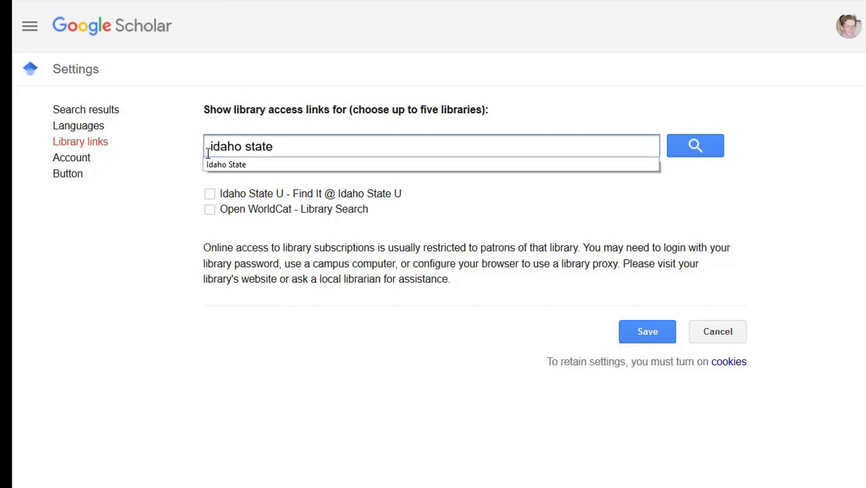
key(Return)
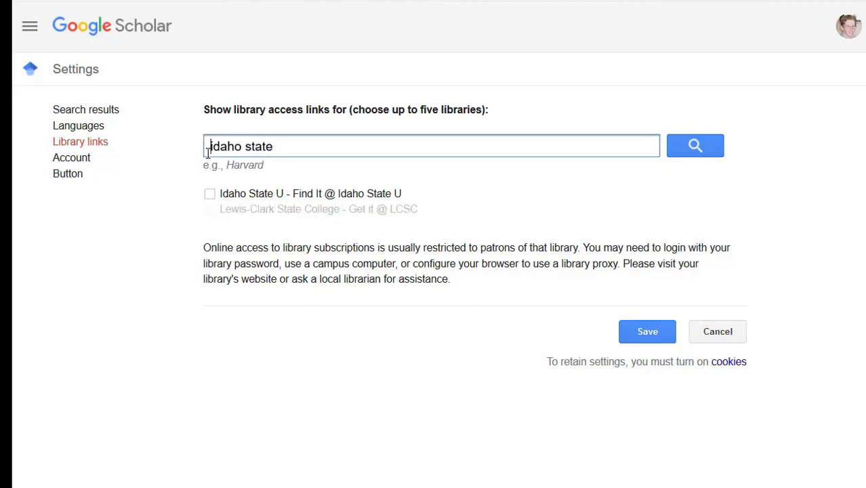
click(210, 196)
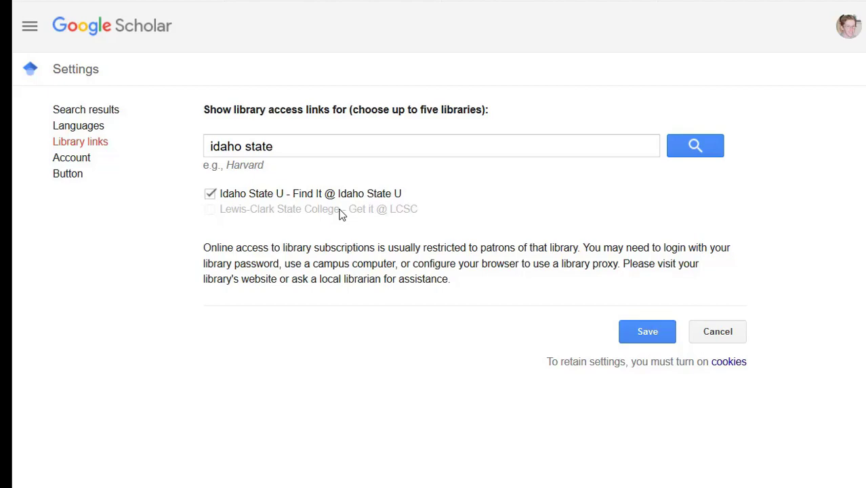
Search Scholar for 'diabetes', limit to Since 2018, and open the REDD1 visual dysfunction article.
click(126, 34)
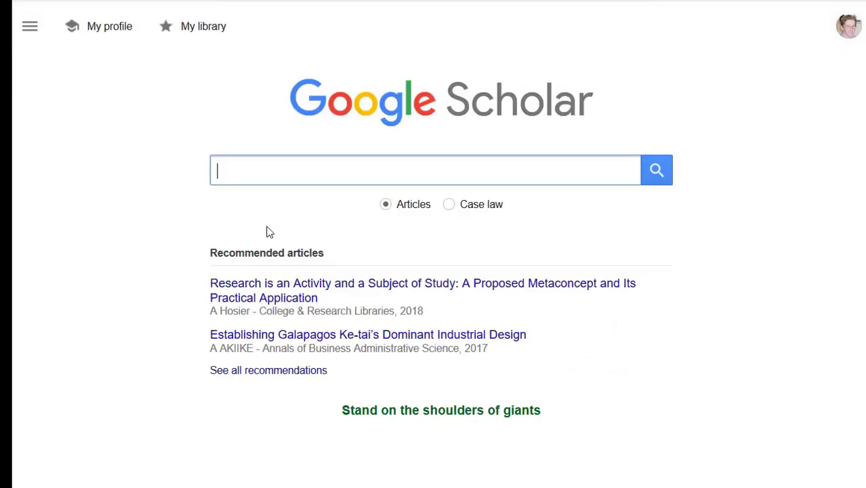
text(diabets)
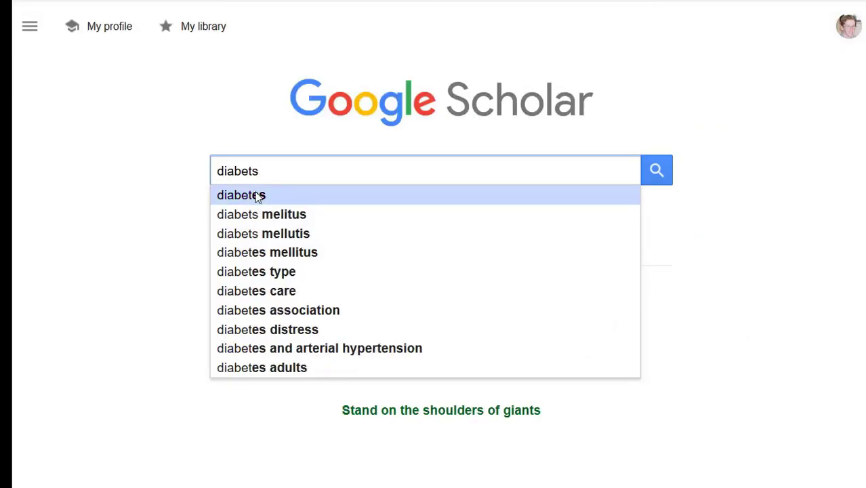
click(257, 195)
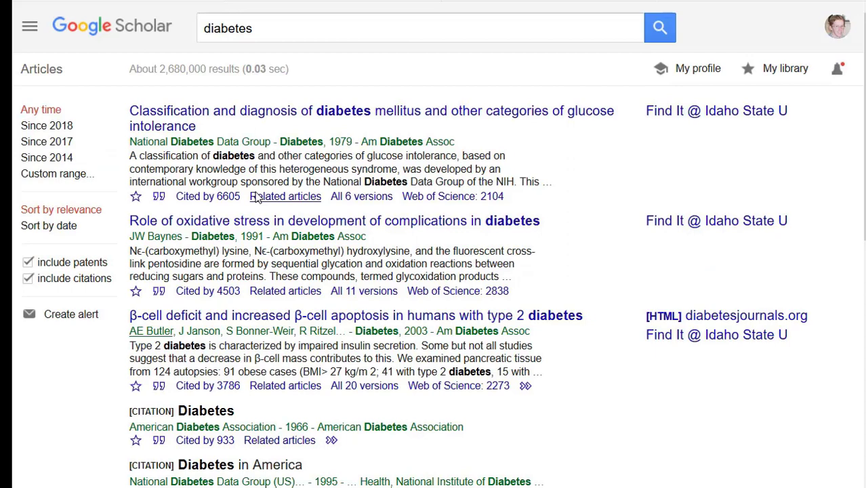
click(48, 129)
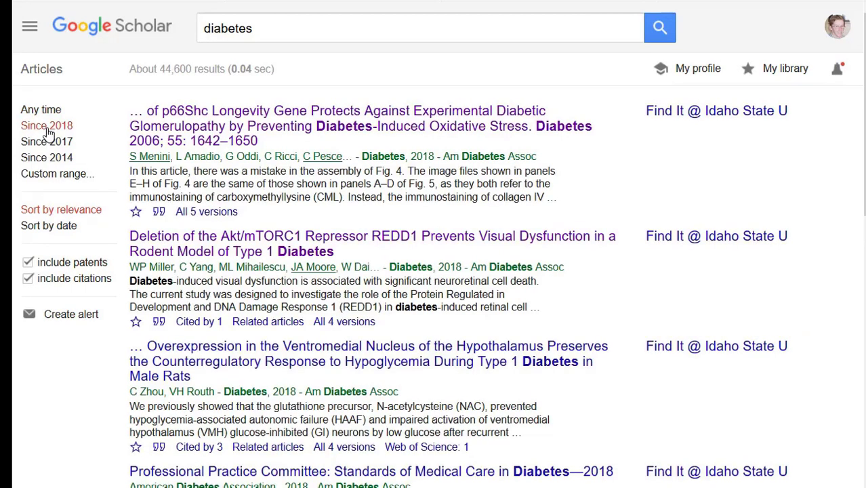
click(192, 249)
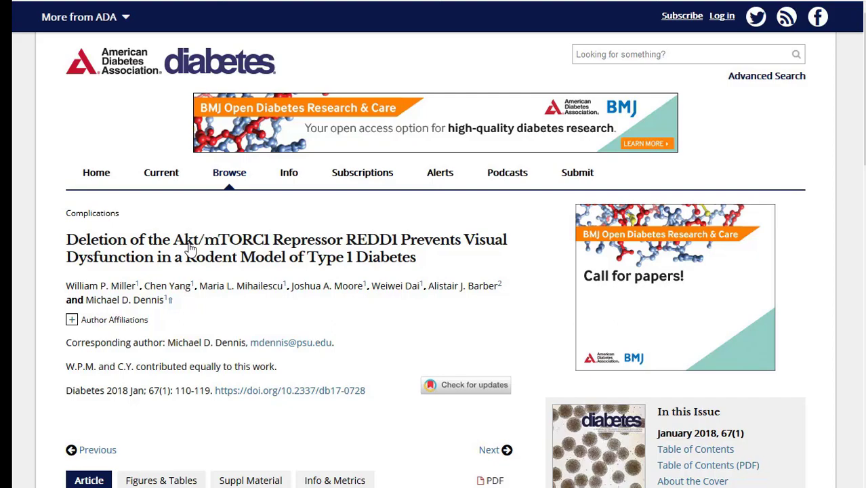
Scroll through the REDD1 article's abstract and footnotes on the Diabetes journal site.
scroll(402, 377, down, 3)
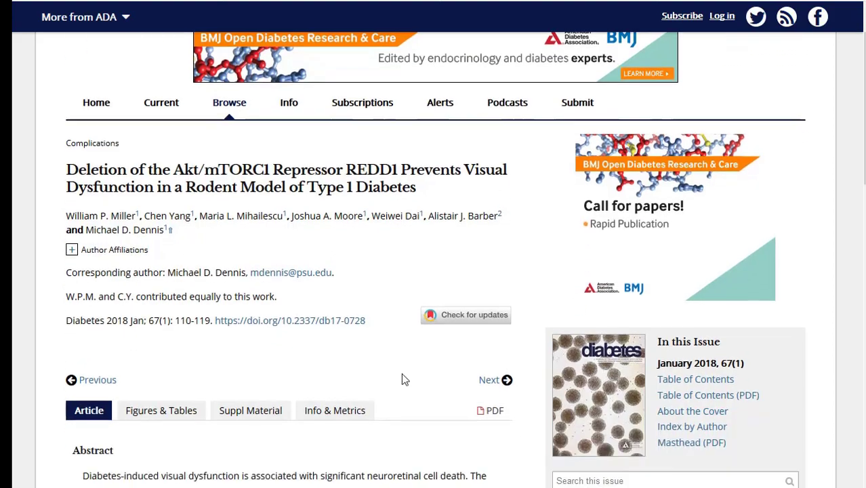
scroll(542, 359, down, 2)
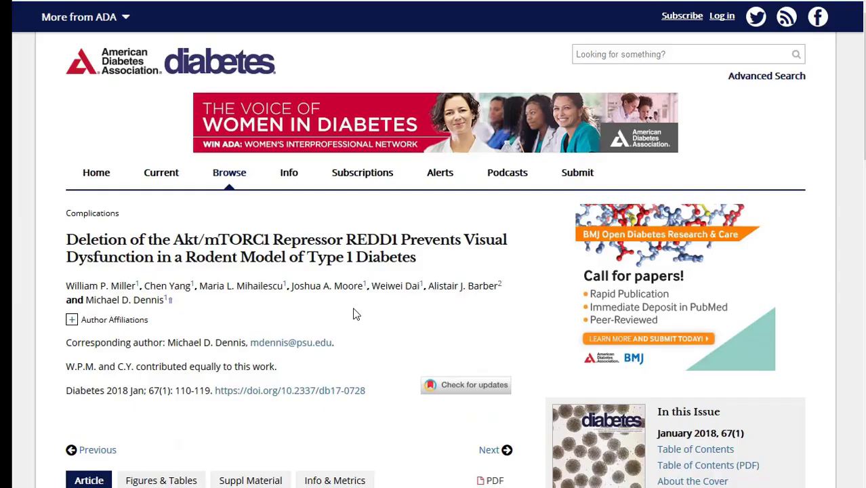
scroll(353, 313, down, 5)
scroll(353, 314, down, 4)
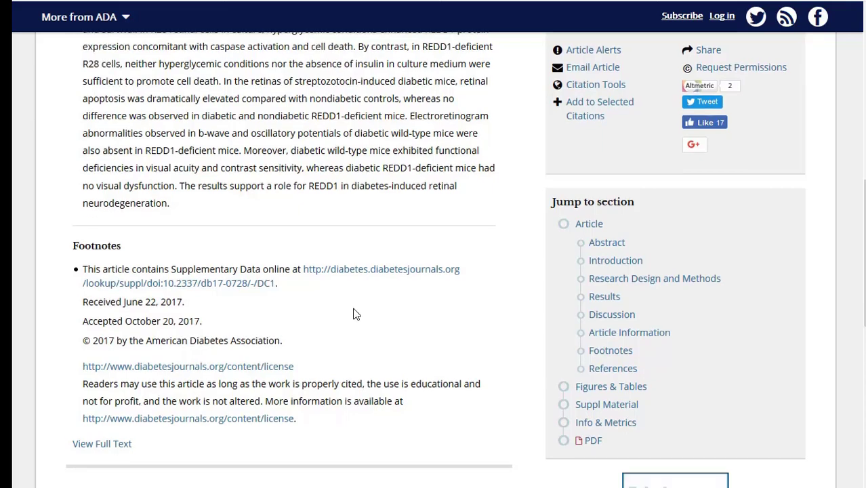
scroll(353, 313, down, 4)
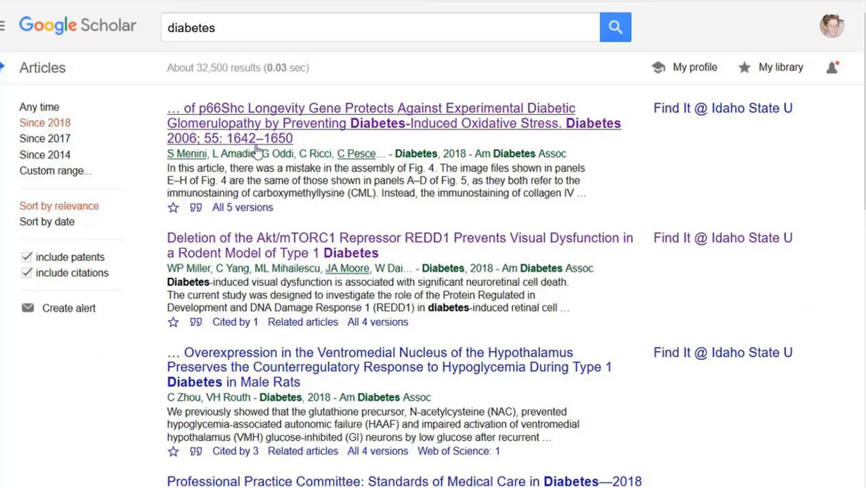
Scroll the since-2018 diabetes results down to the Lifestyle Management full-text entry.
scroll(407, 271, down, 2)
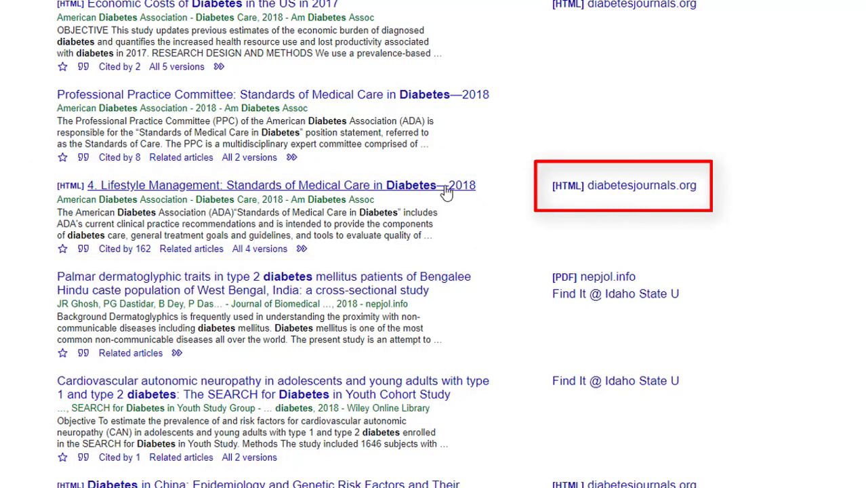
Open the Lifestyle Management article's full text on Diabetes Care and scroll through it.
click(569, 195)
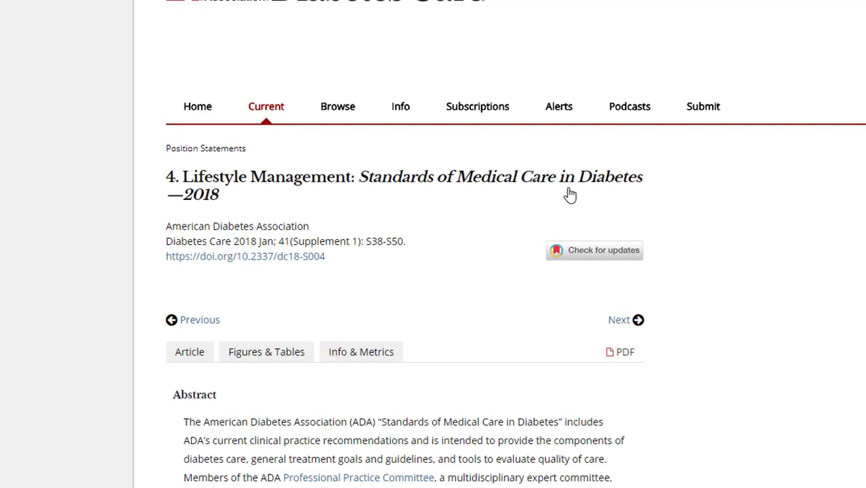
scroll(580, 191, down, 5)
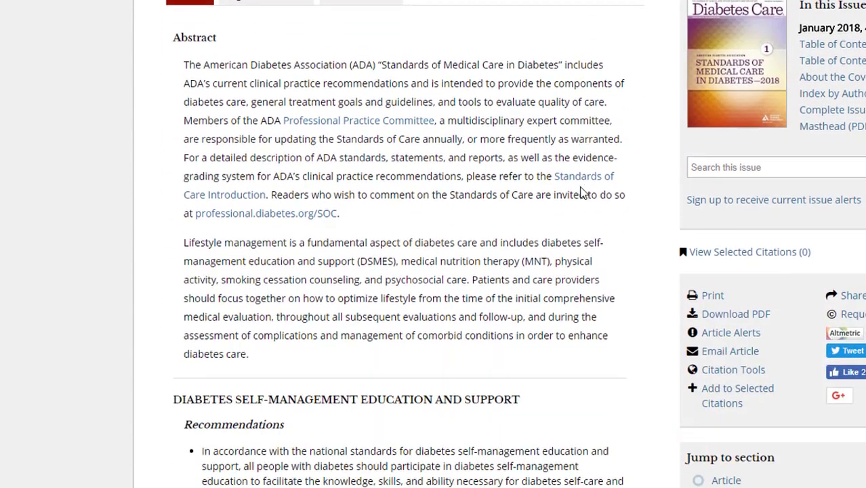
scroll(581, 190, down, 15)
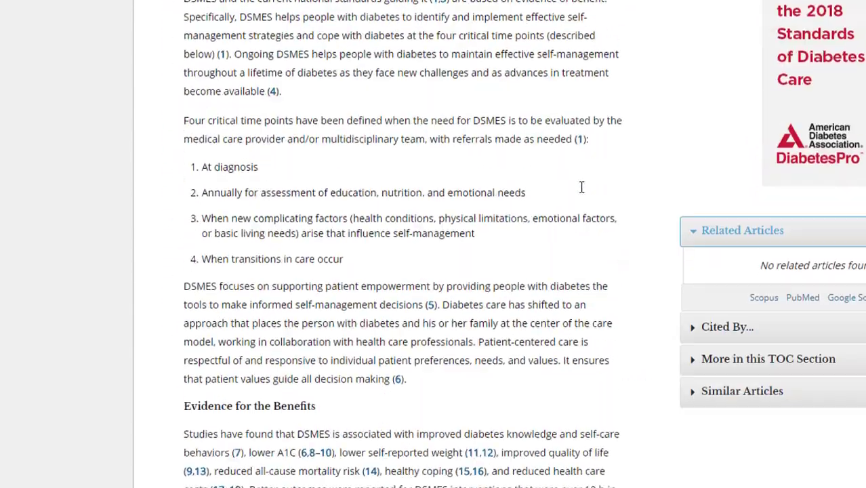
scroll(581, 187, down, 10)
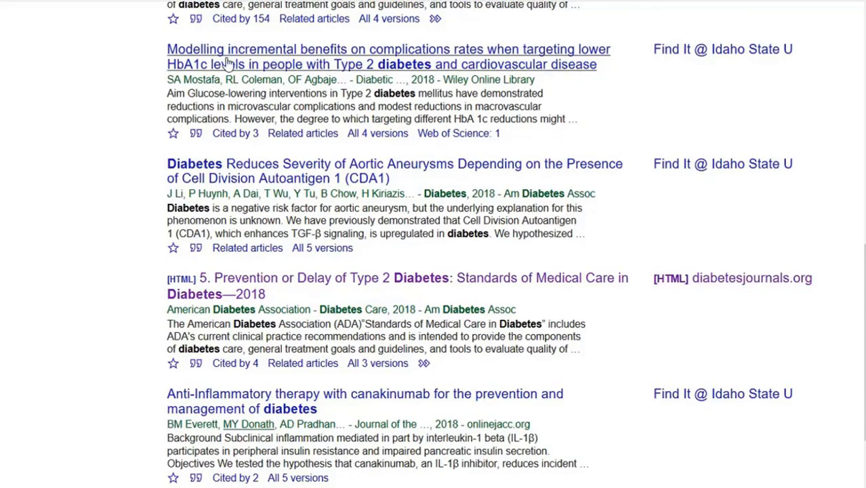
Return to the top of the diabetes results and switch the date range to Any time.
scroll(286, 145, up, 10)
click(41, 108)
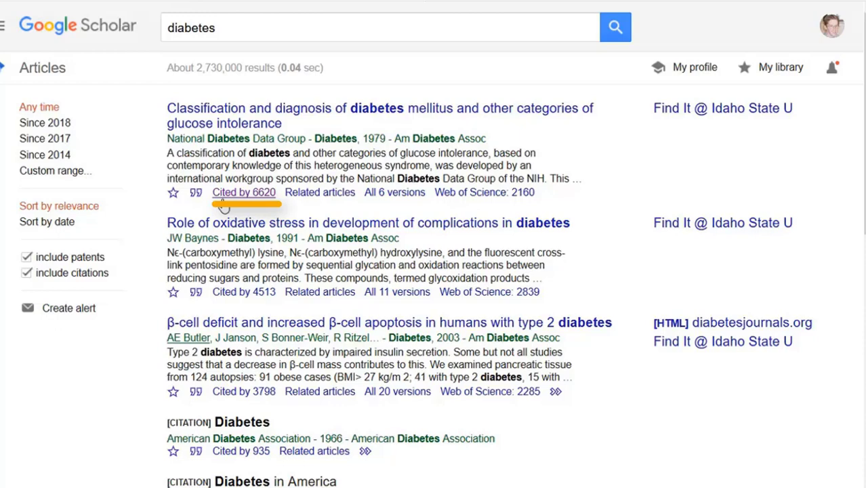
List the 6,620 articles citing the 1979 classification and diagnosis paper.
click(243, 193)
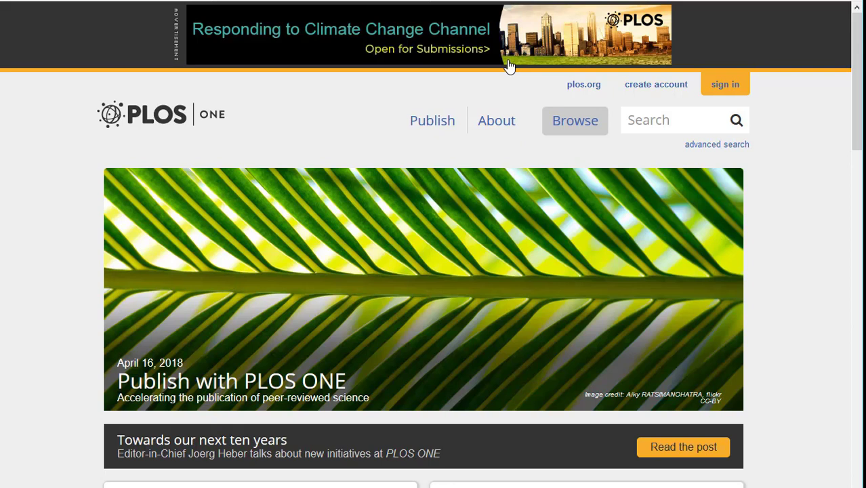
Run a PLOS ONE article search for 'pancreas'.
click(654, 110)
text(pancreas)
key(Return)
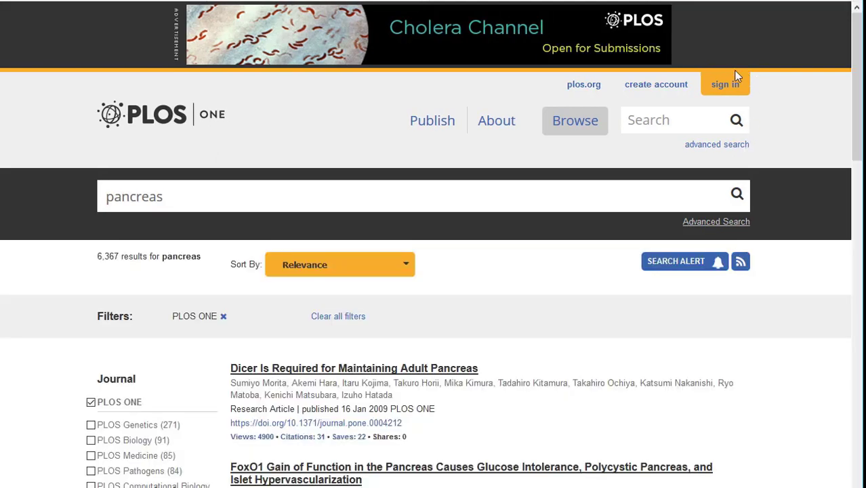
Scroll the pancreas results and open 'Dicer Is Required for Maintaining Adult Pancreas'.
scroll(270, 428, down, 1)
scroll(270, 428, down, 3)
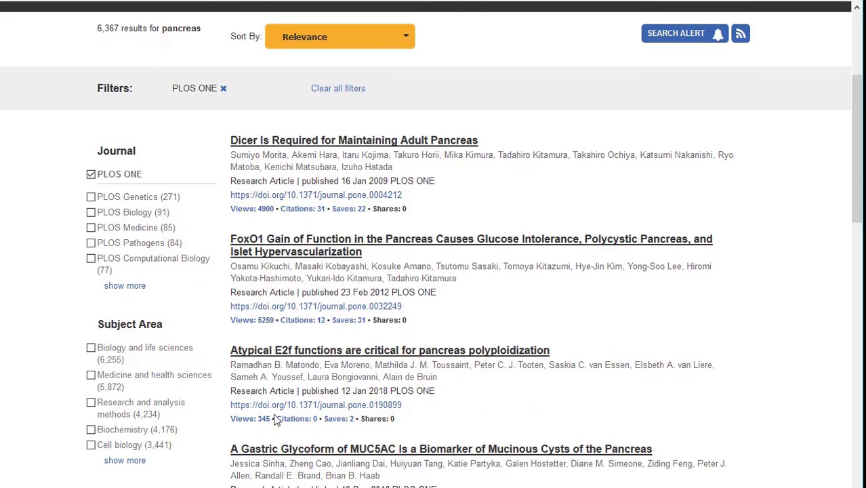
scroll(278, 434, down, 4)
scroll(276, 414, down, 2)
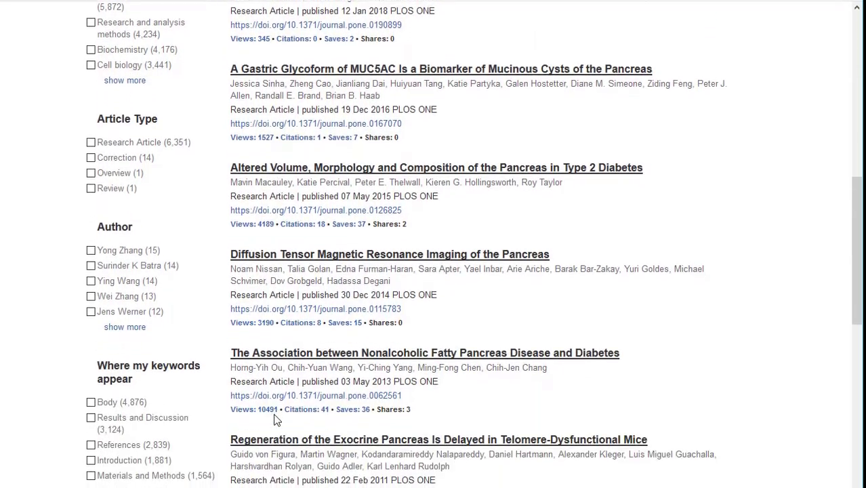
scroll(329, 219, up, 10)
click(331, 217)
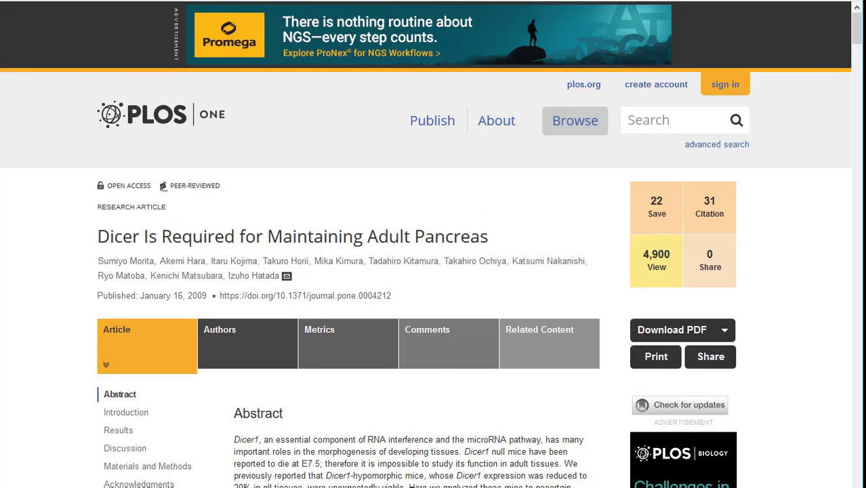
Open reference 22, 'PDX-1 and Msx-2 expression in the regenerating and developing pancreas', from the References list.
scroll(434, 271, down, 20)
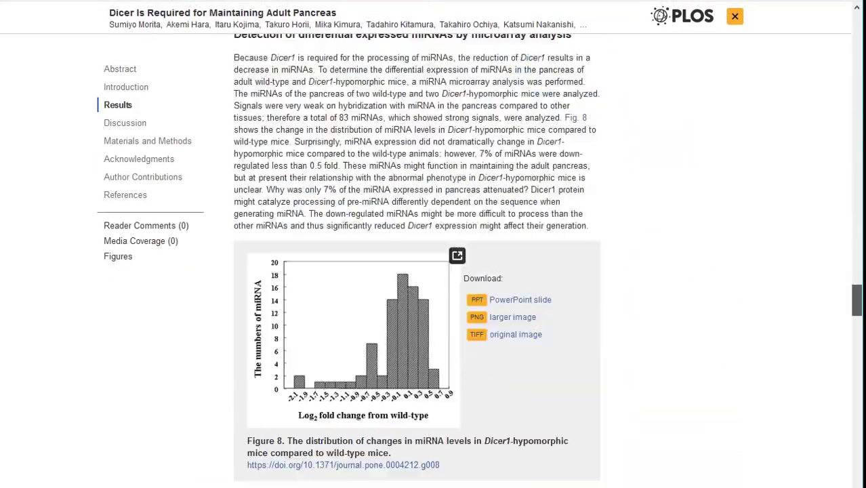
scroll(416, 272, down, 20)
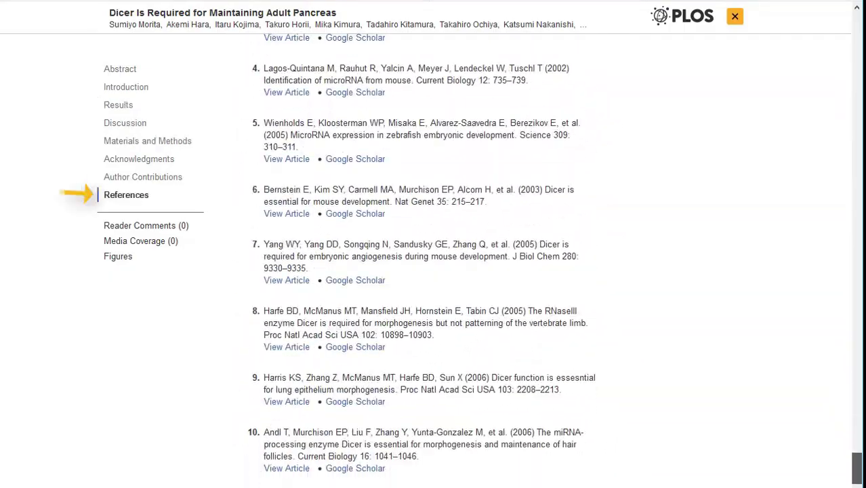
scroll(420, 271, down, 9)
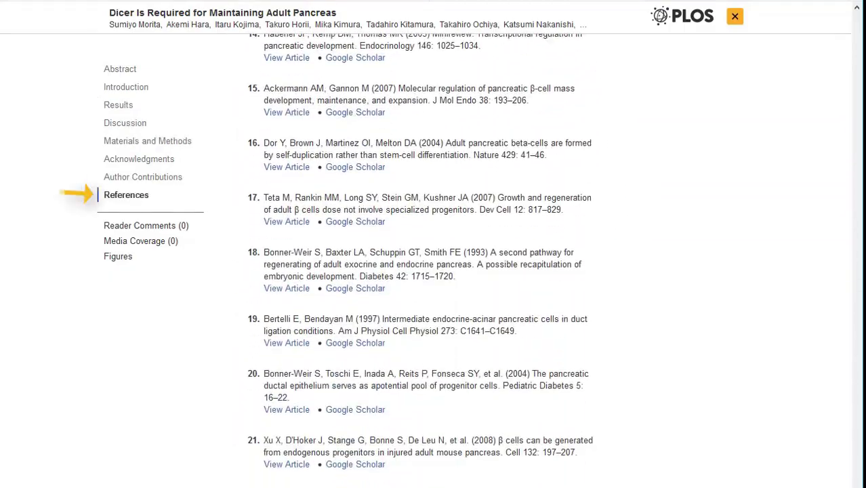
scroll(420, 271, down, 3)
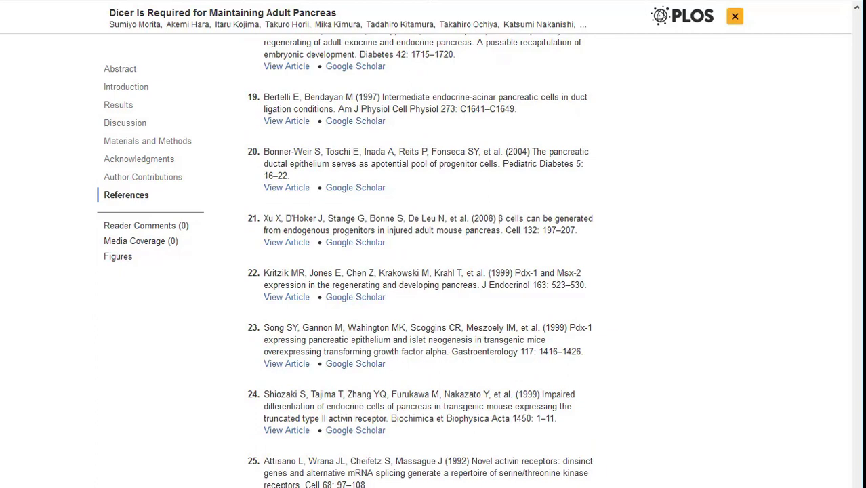
click(289, 298)
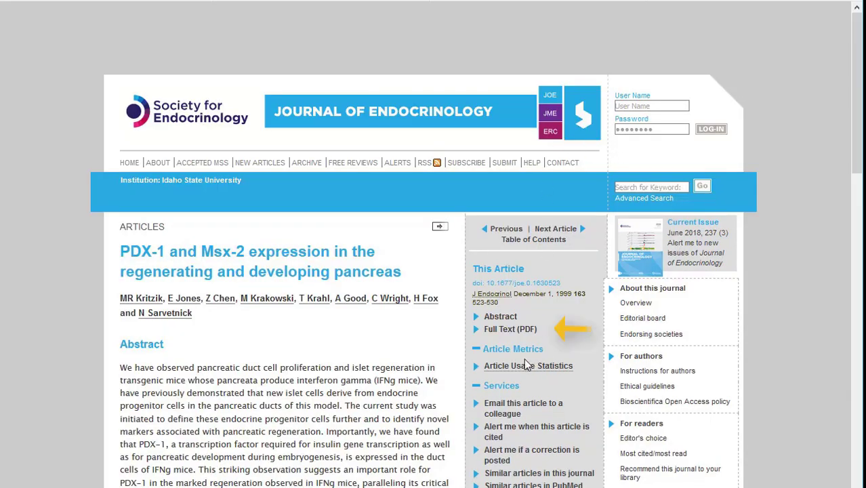
View the PDX-1 article's 8-page full-text PDF, then return to Moodle's Open-Access Search Engines page.
click(508, 330)
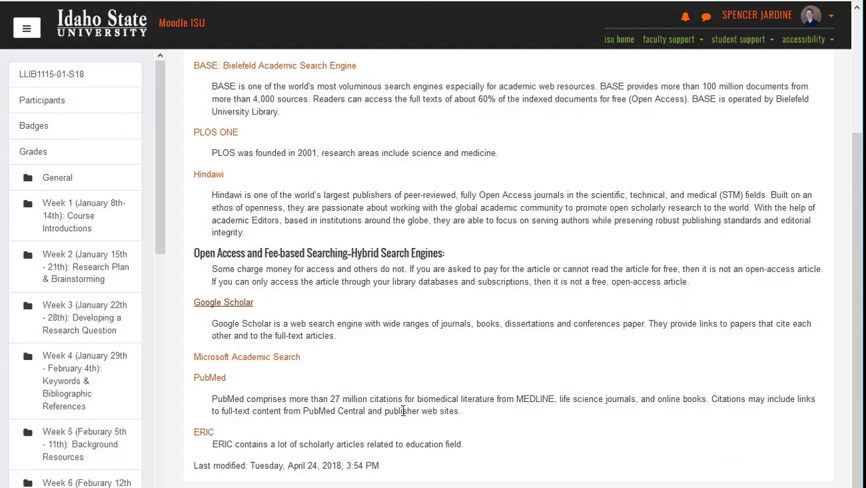
scroll(437, 433, up, 3)
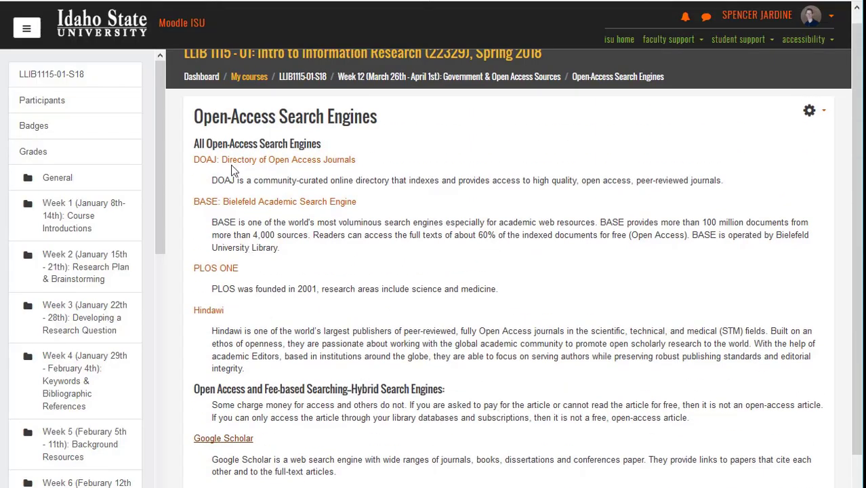
Go to the DOAJ: Directory of Open Access Journals home page from Moodle's engine list.
click(231, 161)
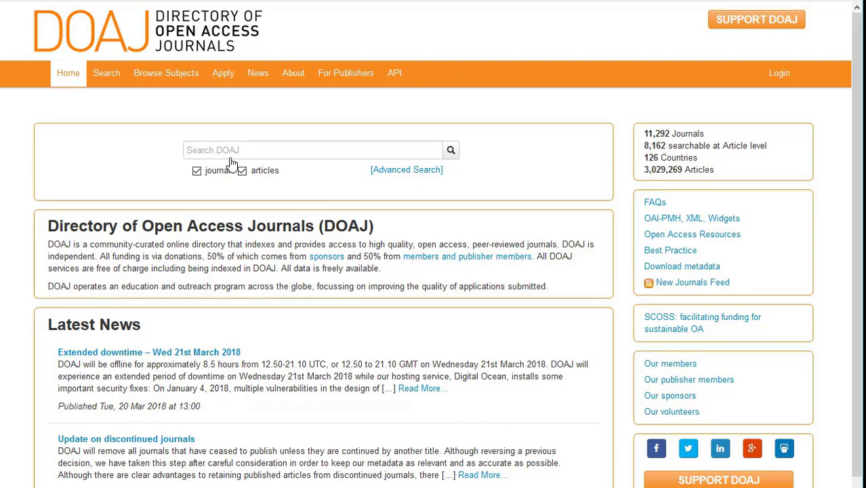
Search DOAJ for 'oscar wilde' using the autocomplete suggestion, getting 76 article results.
click(231, 155)
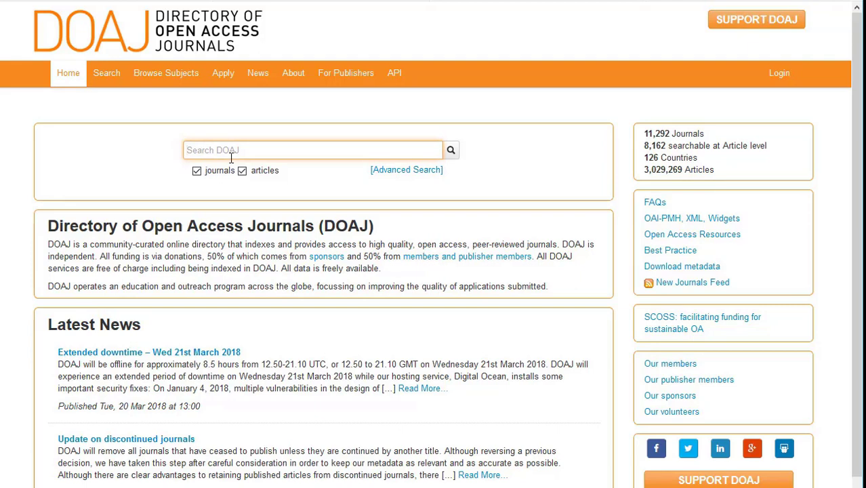
text(os)
key(Down)
key(Return)
click(453, 151)
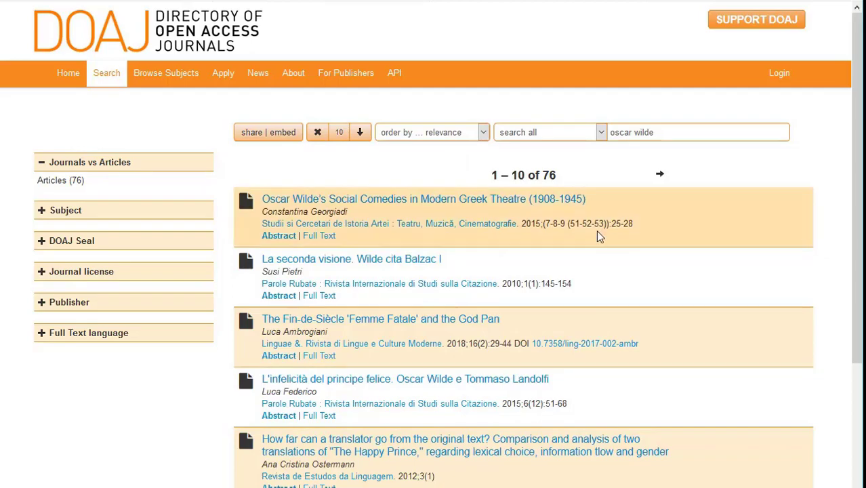
Open the article 'How far can a translator go from the original text?' on The Happy Prince translations.
scroll(596, 231, down, 3)
click(385, 293)
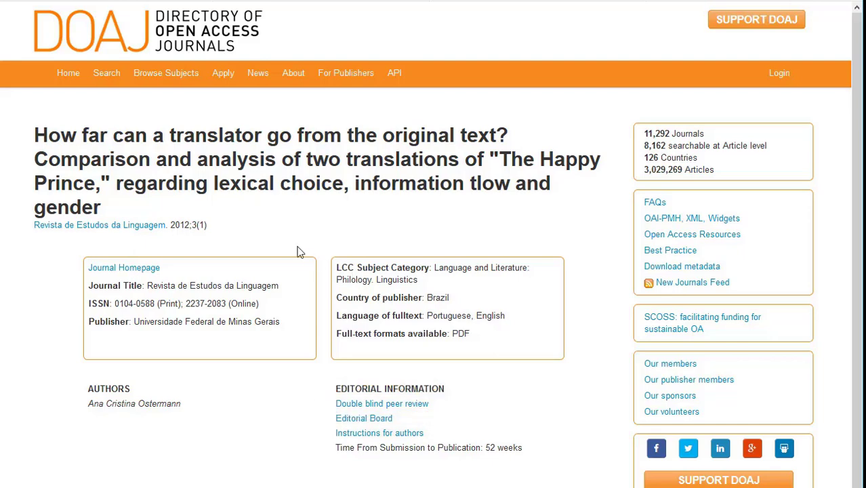
Go to DOAJ's Browse Subjects page listing Library of Congress subject categories.
click(162, 87)
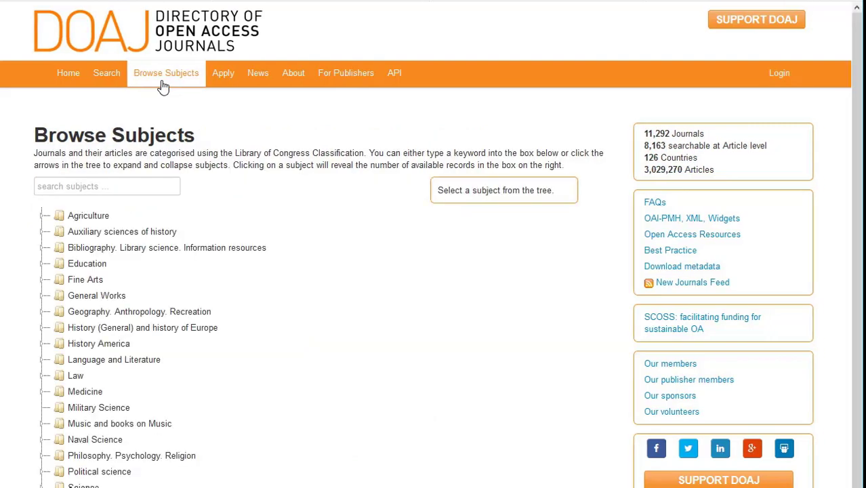